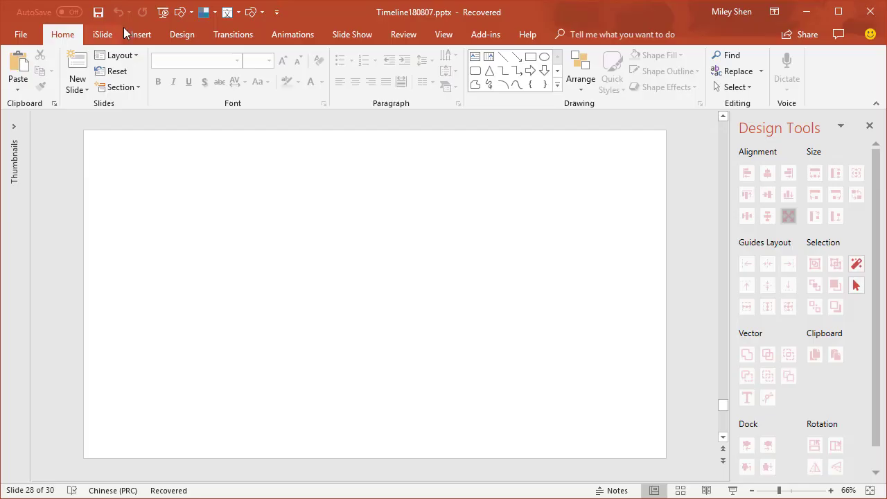
Draw a flat blue rectangle bar and snap it flush to the slide's left edge
{"action": "left_click", "coordinate": [140, 34]}
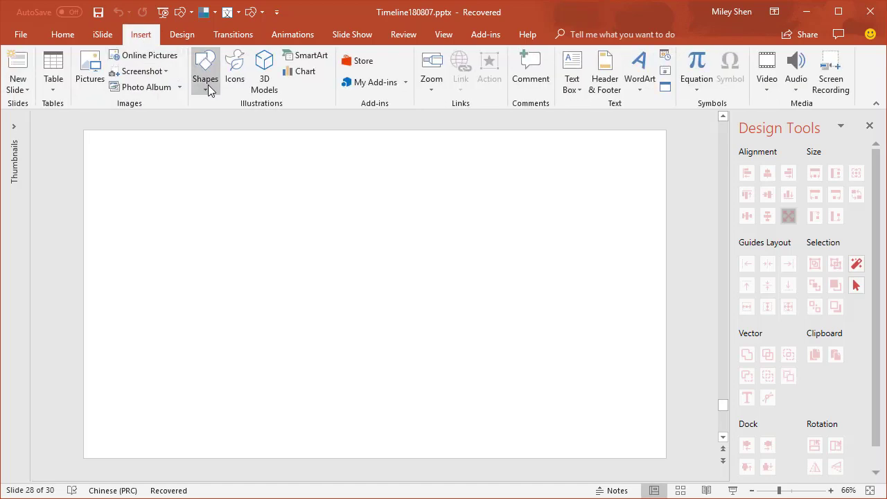
{"action": "left_click", "coordinate": [208, 89]}
{"action": "left_click", "coordinate": [261, 125]}
{"action": "left_click", "coordinate": [118, 186]}
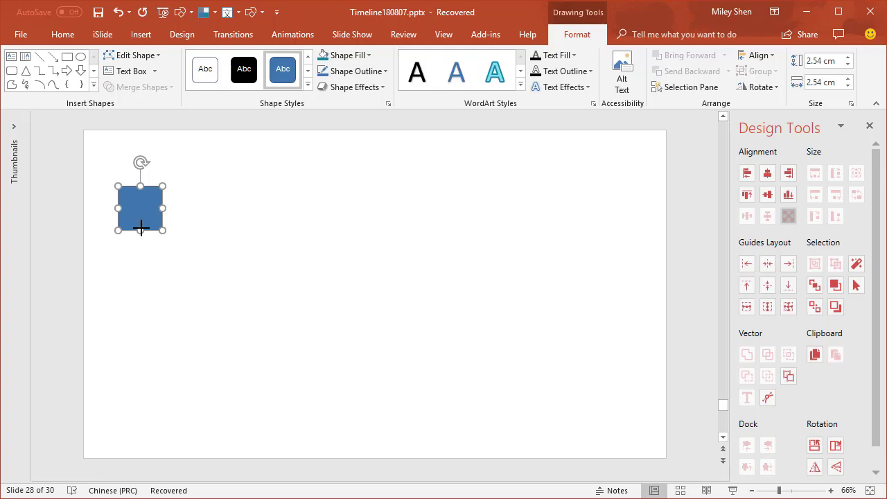
{"action": "mouse_move", "coordinate": [140, 228]}
{"action": "left_mouse_down"}
{"action": "mouse_move", "coordinate": [141, 218]}
{"action": "mouse_move", "coordinate": [192, 202]}
{"action": "left_mouse_up"}
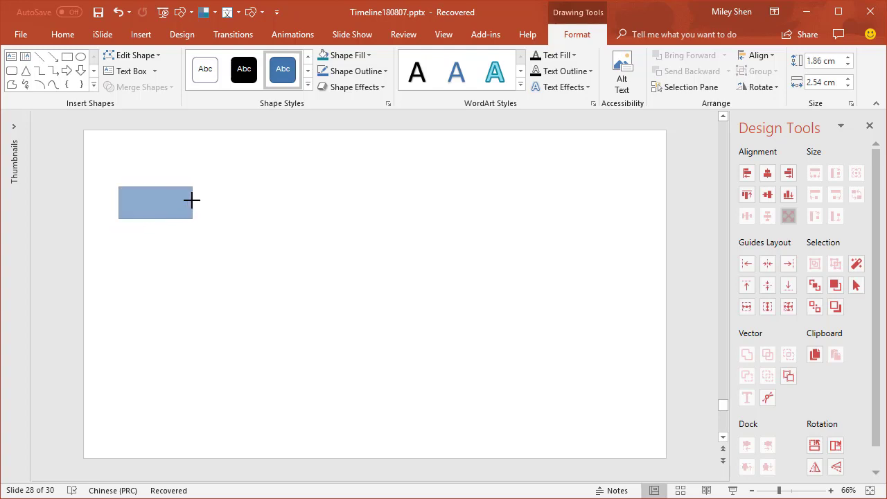
{"action": "mouse_move", "coordinate": [191, 200]}
{"action": "left_mouse_down"}
{"action": "mouse_move", "coordinate": [131, 211]}
{"action": "mouse_move", "coordinate": [138, 243]}
{"action": "mouse_move", "coordinate": [129, 337]}
{"action": "left_mouse_up"}
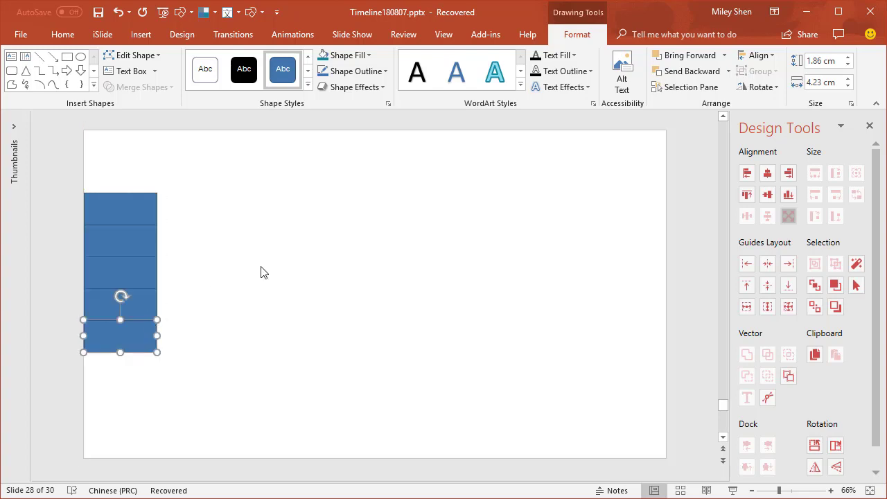
Remove the three middle rectangles, leaving only the top and bottom bars
{"action": "left_click", "coordinate": [261, 271]}
{"action": "left_click", "coordinate": [129, 248]}
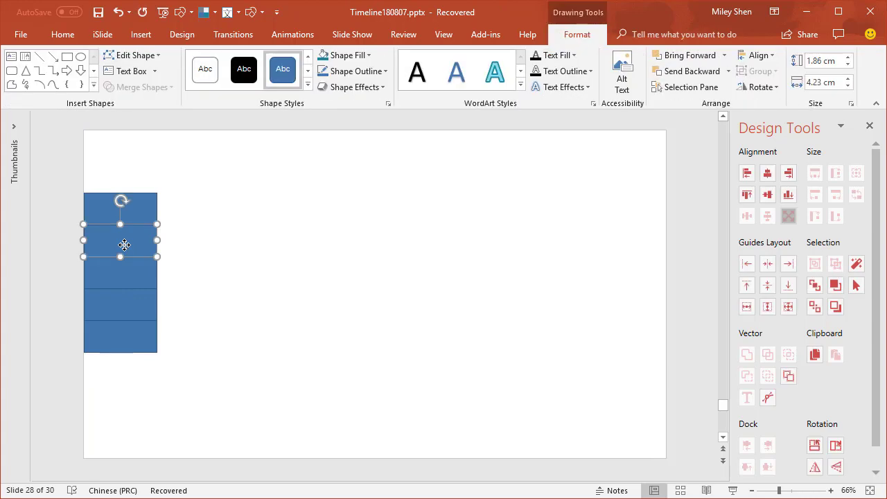
{"action": "left_click_drag", "start_coordinate": [127, 245], "coordinate": [132, 276]}
{"action": "key", "text": "ctrl+z"}
{"action": "key", "text": "ctrl+z"}
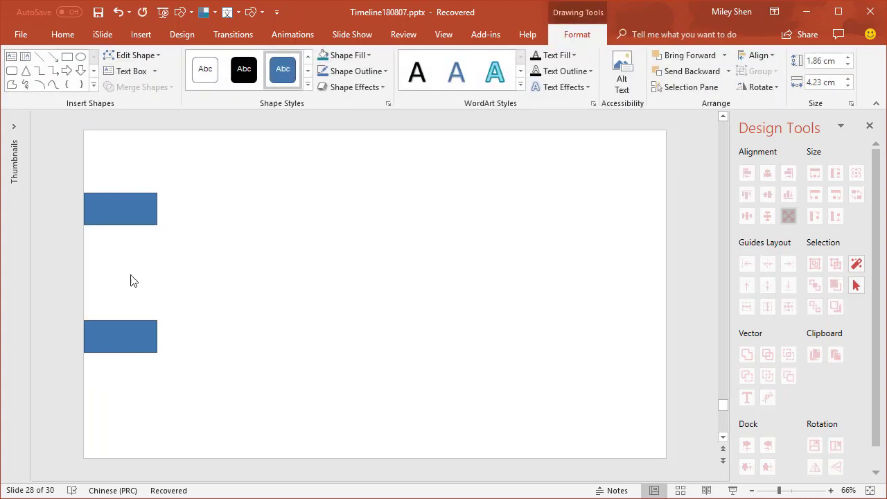
Fill the top rectangle dark navy and the bottom rectangle Teal Darker 25%
{"action": "right_click", "coordinate": [128, 211]}
{"action": "left_click", "coordinate": [171, 175]}
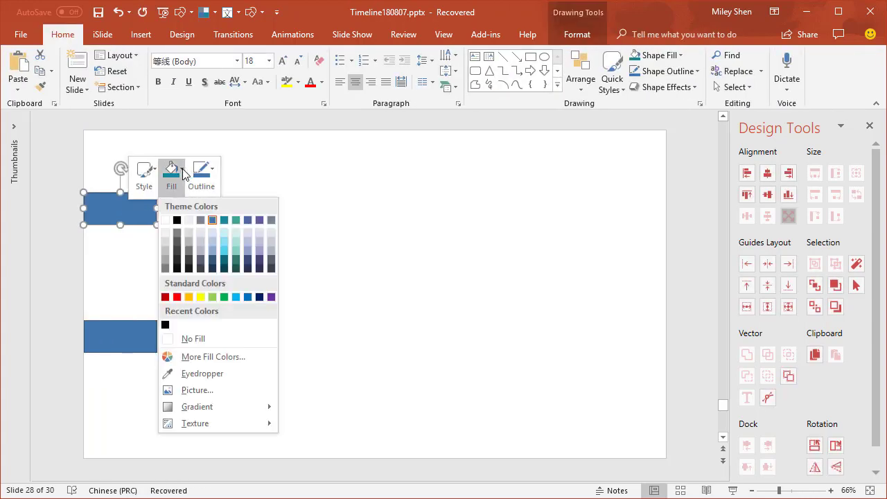
{"action": "left_click", "coordinate": [214, 272]}
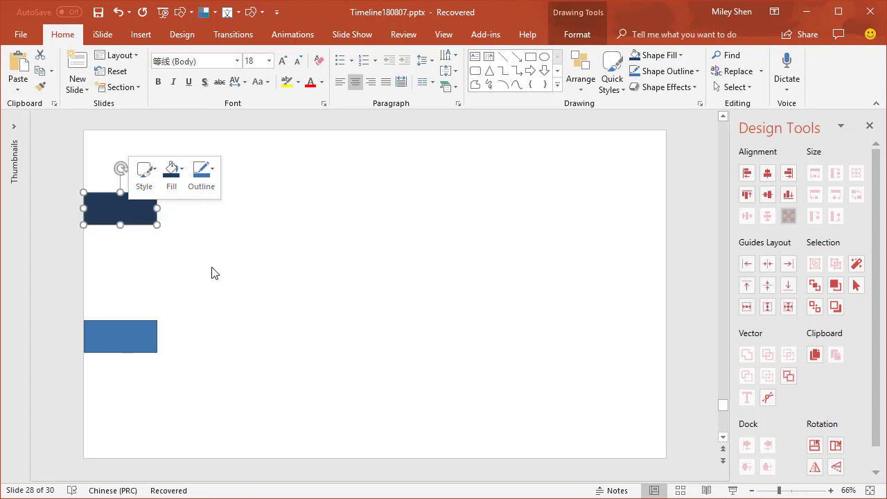
{"action": "left_click", "coordinate": [132, 339]}
{"action": "right_click", "coordinate": [131, 339]}
{"action": "left_click", "coordinate": [175, 365]}
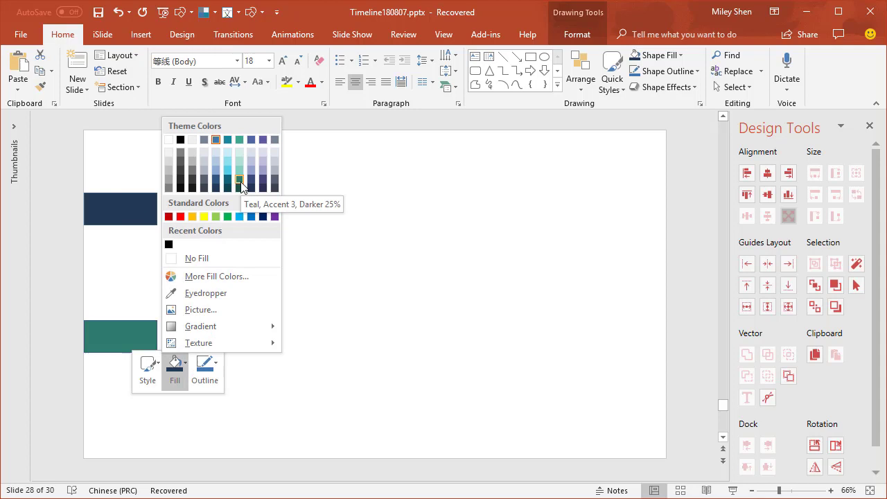
{"action": "left_click", "coordinate": [240, 182]}
{"action": "left_click", "coordinate": [236, 310]}
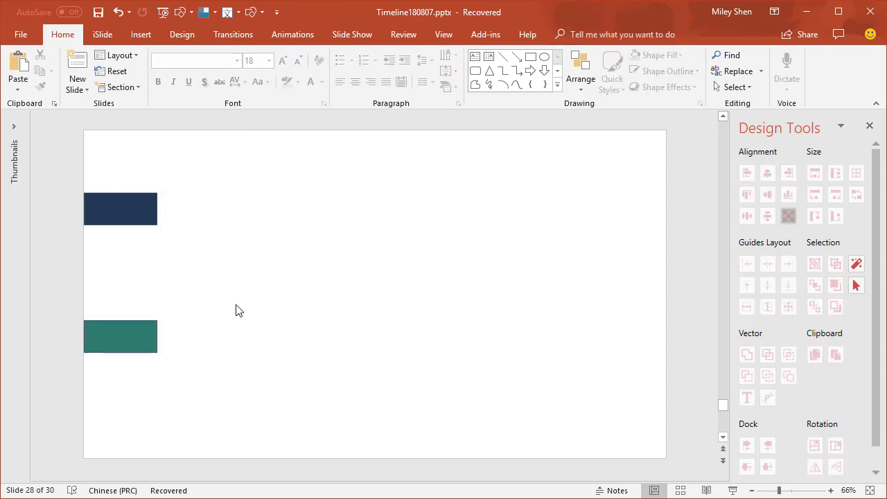
{"action": "left_click", "coordinate": [136, 207]}
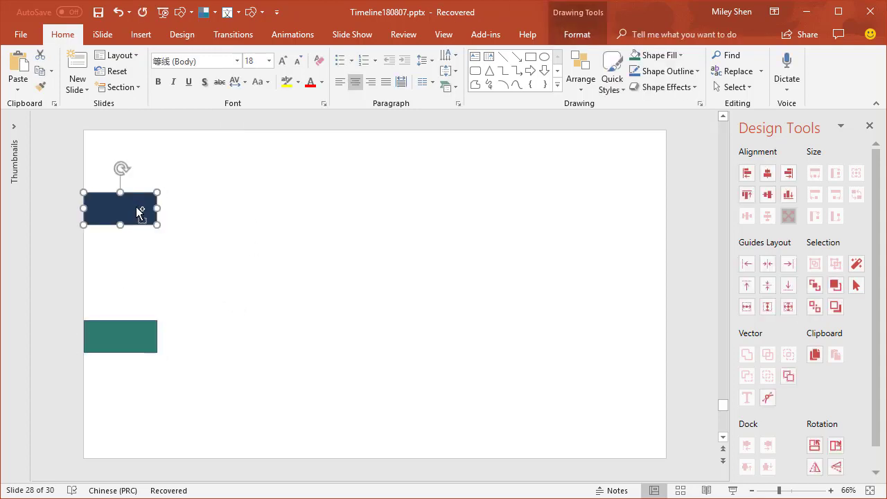
Duplicate the navy and teal rectangles to the right of themselves
{"action": "left_click_drag", "start_coordinate": [138, 209], "coordinate": [212, 211], "text": "ctrl"}
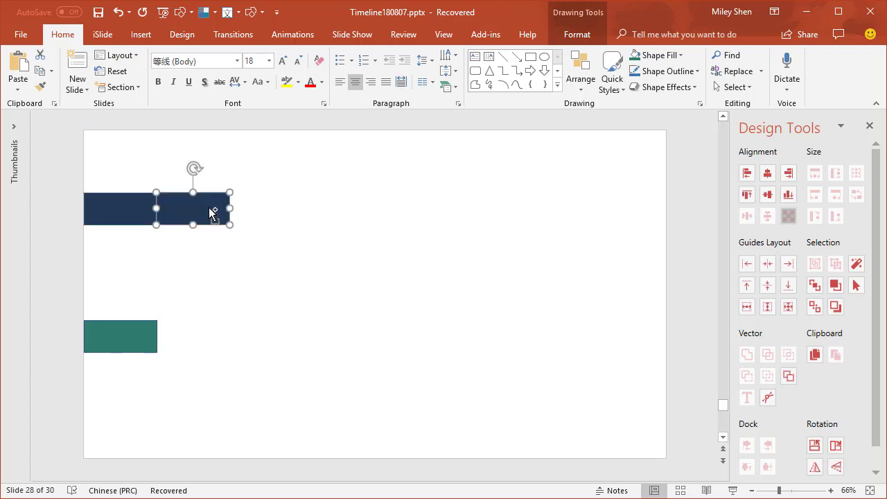
{"action": "left_click", "coordinate": [145, 339]}
{"action": "left_click_drag", "start_coordinate": [150, 339], "coordinate": [213, 334], "text": "ctrl"}
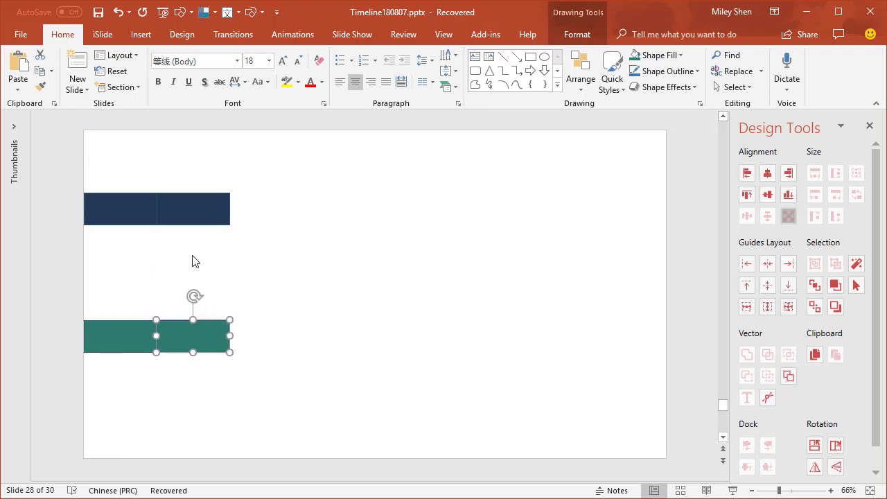
Fill the teal copy light teal and the navy copy Blue-Gray Accent 1 Darker 25%
{"action": "right_click", "coordinate": [187, 339]}
{"action": "left_click", "coordinate": [241, 366]}
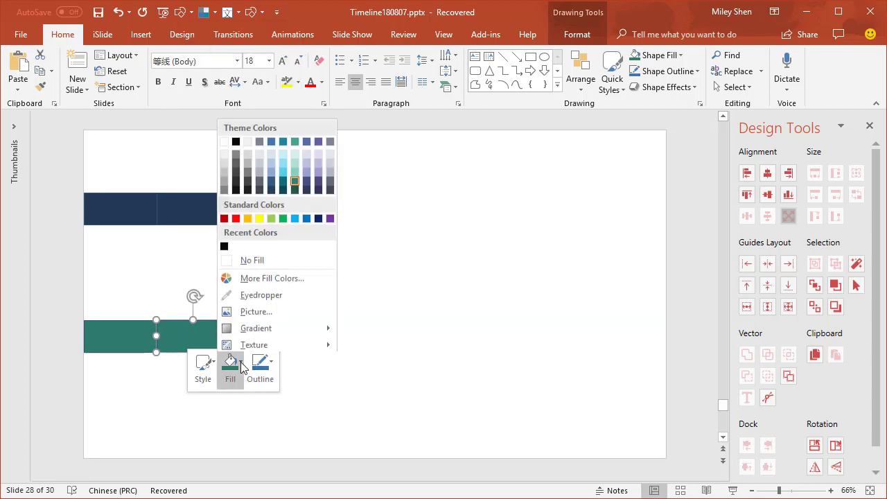
{"action": "left_click", "coordinate": [294, 169]}
{"action": "left_click", "coordinate": [197, 212]}
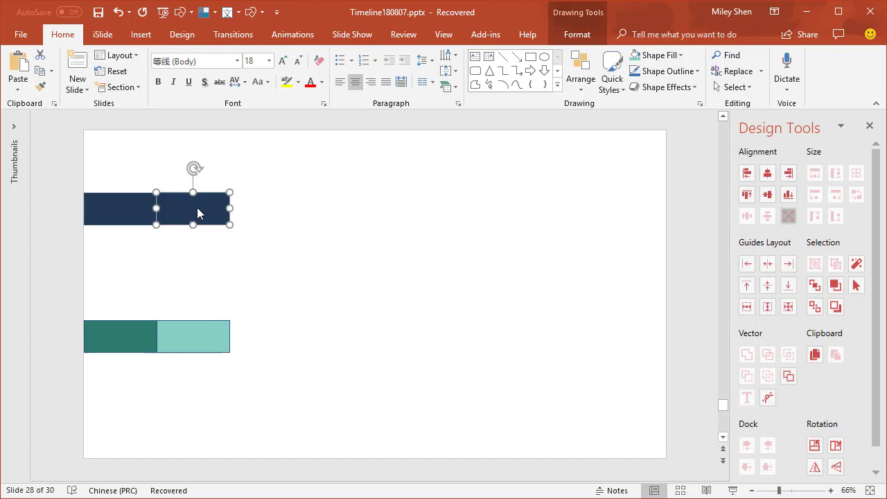
{"action": "right_click", "coordinate": [197, 208]}
{"action": "left_click", "coordinate": [248, 170]}
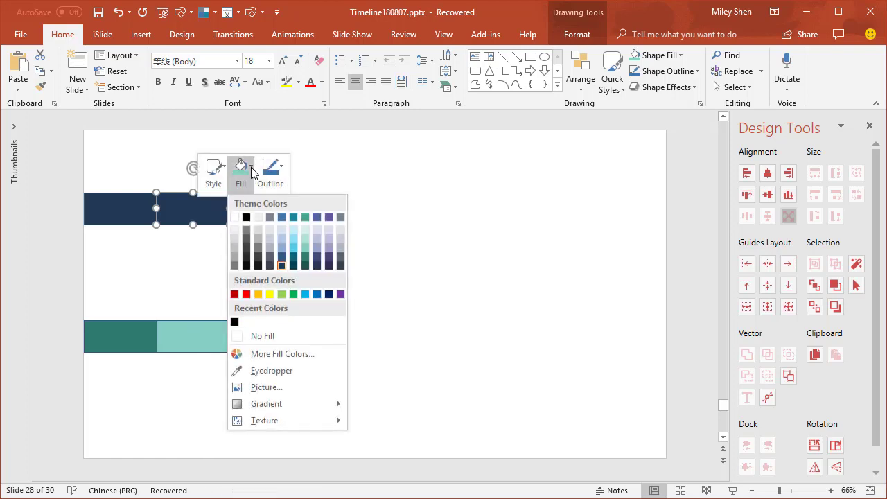
{"action": "left_click", "coordinate": [286, 258]}
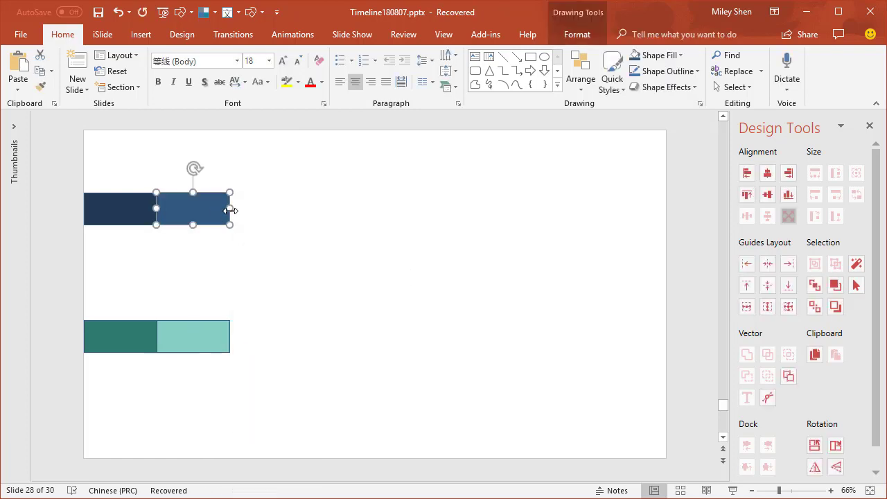
Widen the blue-gray bar slightly and stretch the light teal bar much longer
{"action": "left_click_drag", "start_coordinate": [233, 207], "coordinate": [249, 208]}
{"action": "left_click", "coordinate": [201, 336]}
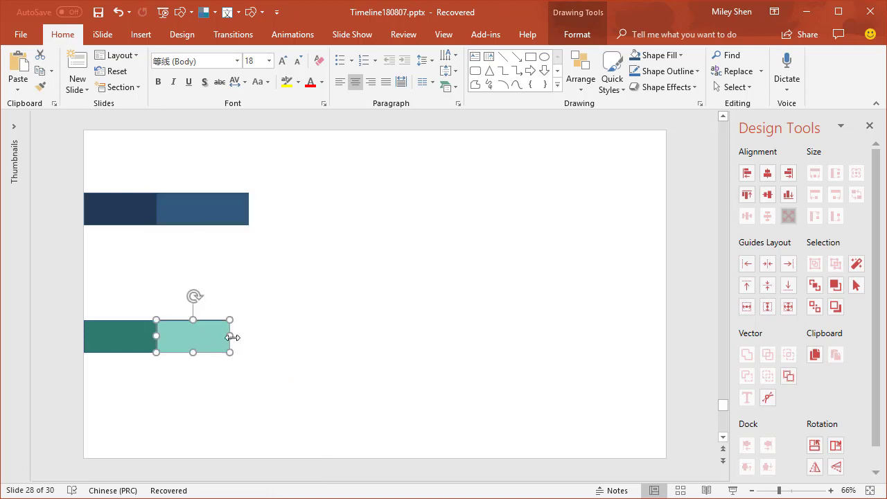
{"action": "left_click_drag", "start_coordinate": [233, 337], "coordinate": [430, 337]}
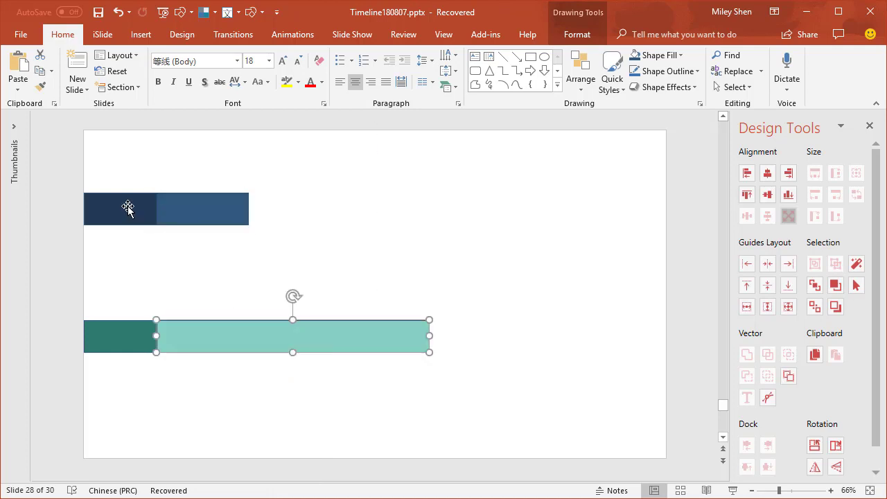
{"action": "left_click", "coordinate": [128, 206]}
{"action": "left_click", "coordinate": [119, 335], "text": "shift"}
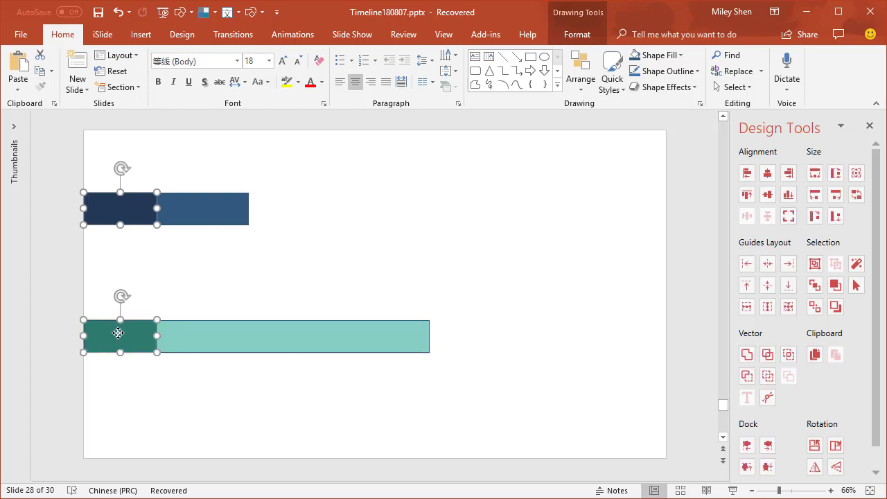
Use iSlide Tween with count 3 to blend blocks between the left pair and bars between the right pair
{"action": "left_click", "coordinate": [102, 35]}
{"action": "left_click", "coordinate": [378, 71]}
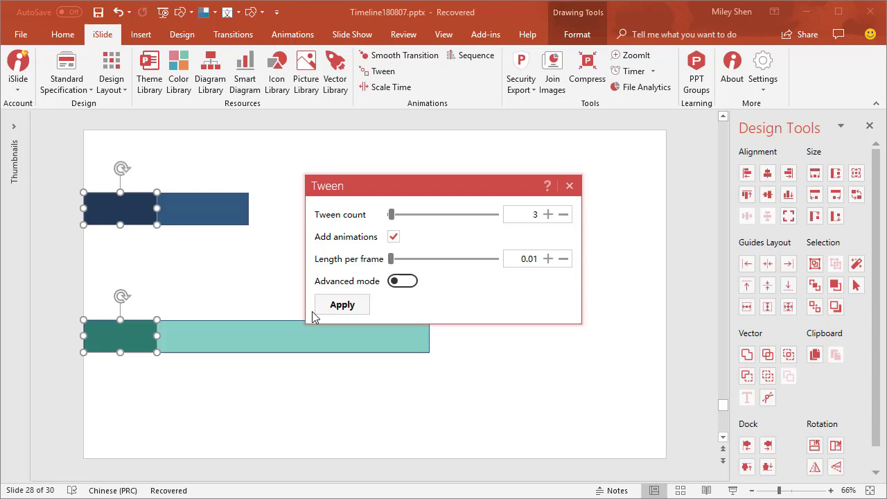
{"action": "left_click", "coordinate": [341, 306]}
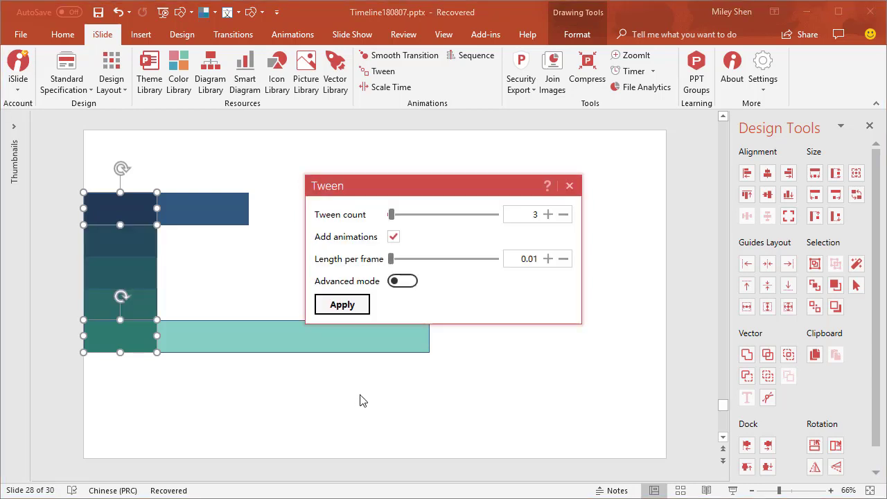
{"action": "left_click", "coordinate": [219, 211]}
{"action": "left_click", "coordinate": [235, 340], "text": "shift"}
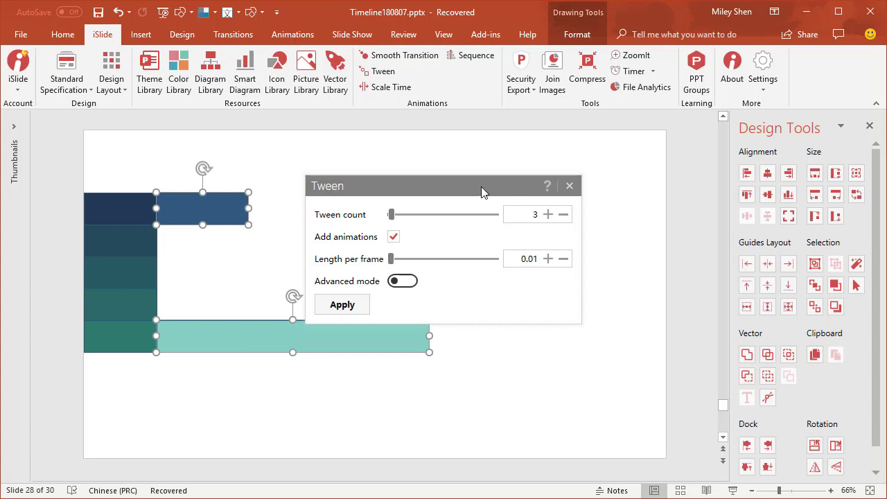
{"action": "left_click_drag", "start_coordinate": [482, 186], "coordinate": [559, 155]}
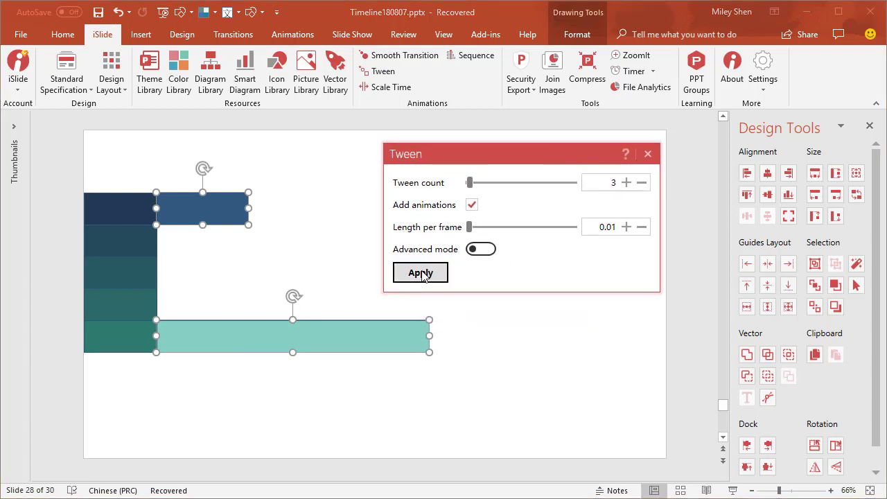
{"action": "left_click", "coordinate": [422, 274]}
{"action": "left_click", "coordinate": [648, 154]}
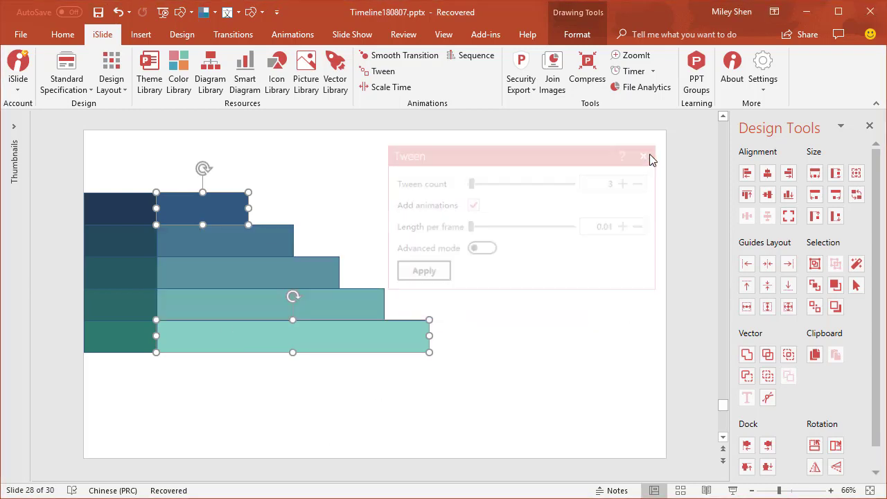
{"action": "left_click", "coordinate": [525, 323]}
Set No Outline on all shapes and move the whole set lower
{"action": "key", "text": "ctrl+a"}
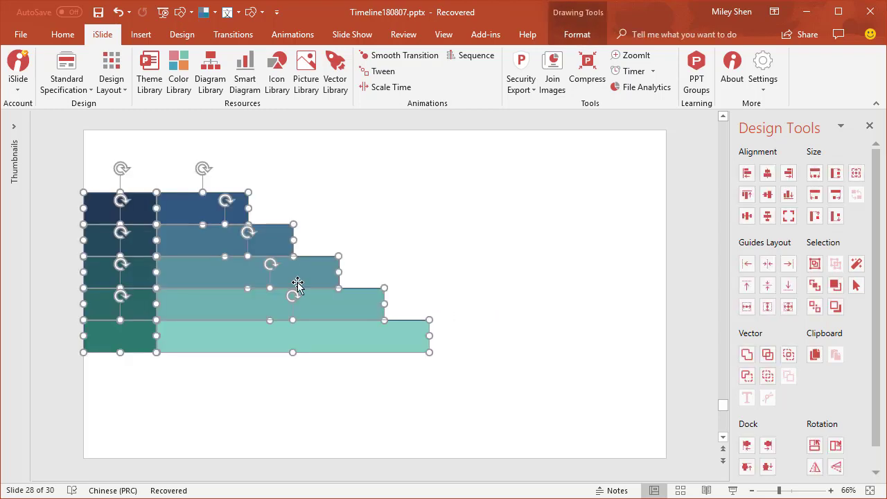
{"action": "right_click", "coordinate": [210, 277]}
{"action": "left_click", "coordinate": [283, 239]}
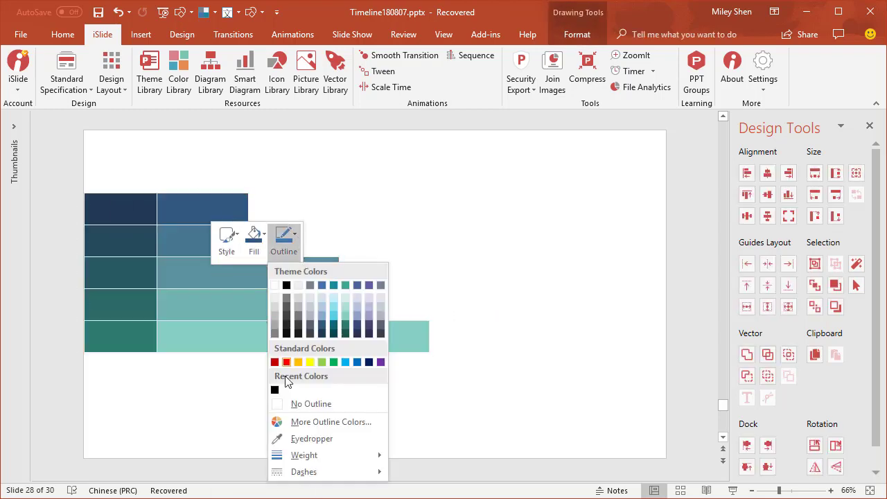
{"action": "left_click", "coordinate": [307, 405]}
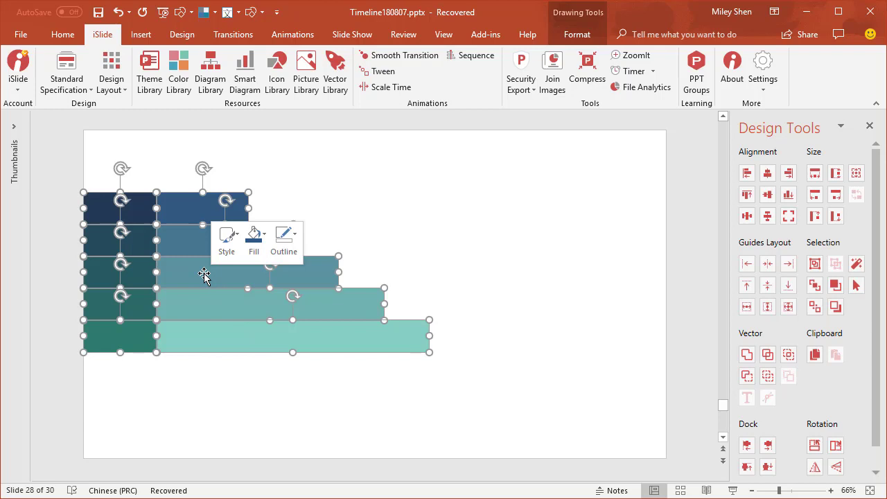
{"action": "left_click_drag", "start_coordinate": [197, 273], "coordinate": [199, 301]}
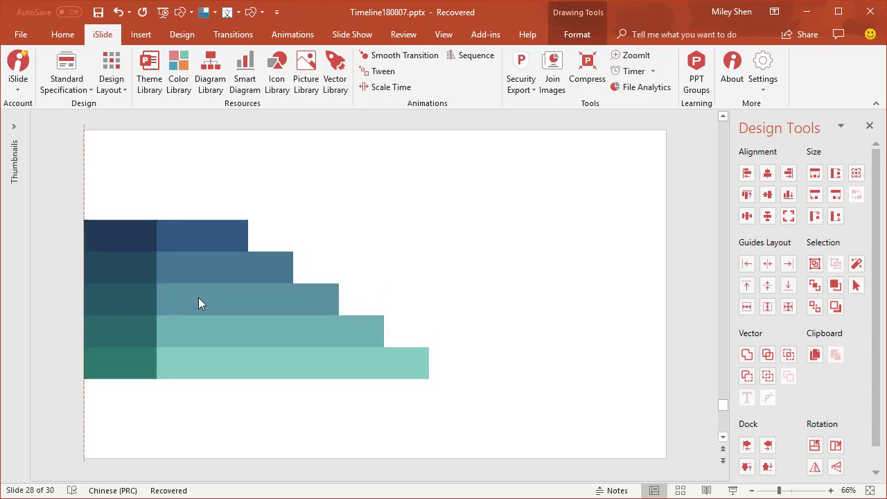
Nudge the five-row stepped bar stack a little further down the slide
{"action": "left_click_drag", "start_coordinate": [198, 300], "coordinate": [198, 307]}
{"action": "left_click", "coordinate": [416, 216]}
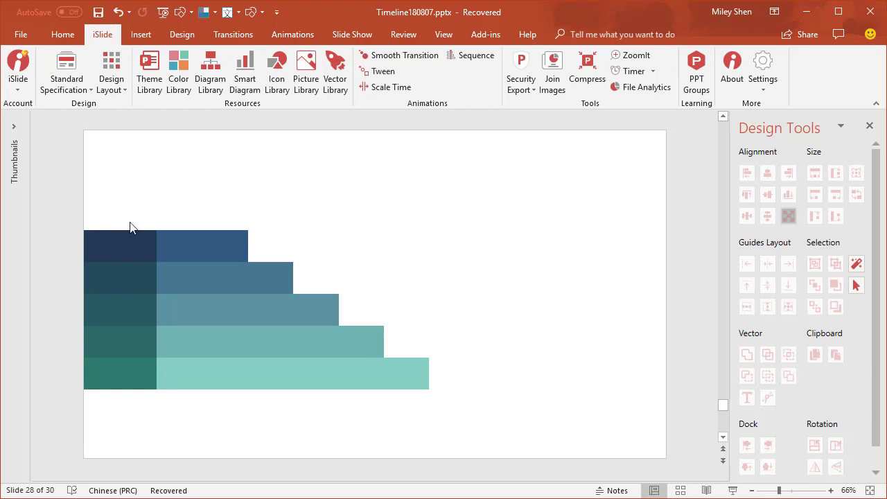
Slant the top two dark blocks by raising their upper-left vertices with Edit Points
{"action": "left_click", "coordinate": [115, 239]}
{"action": "right_click", "coordinate": [120, 241]}
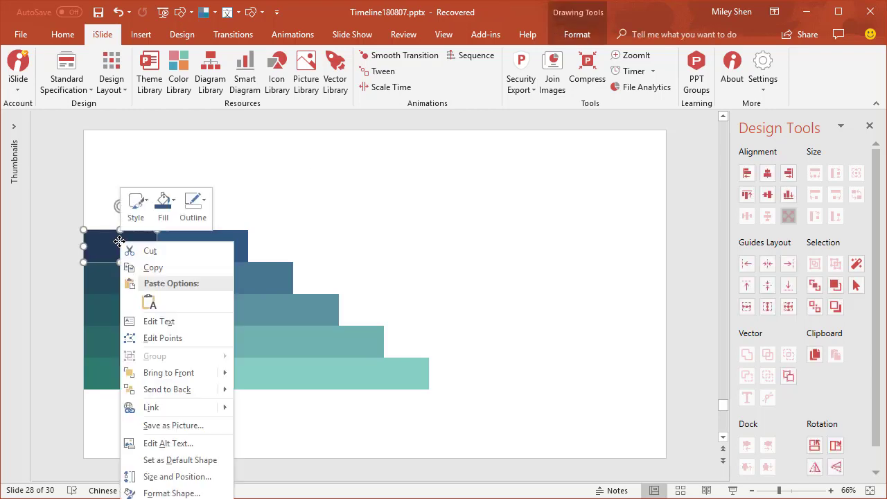
{"action": "left_click", "coordinate": [163, 339]}
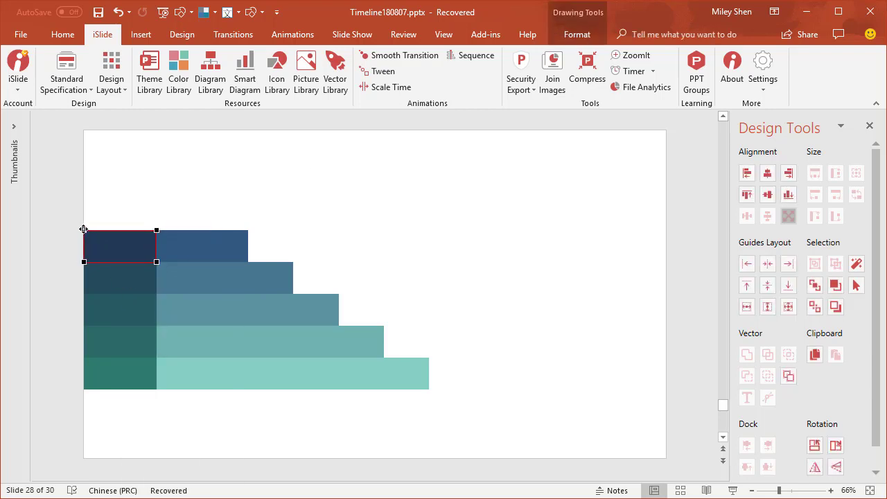
{"action": "left_click_drag", "start_coordinate": [84, 229], "coordinate": [83, 182]}
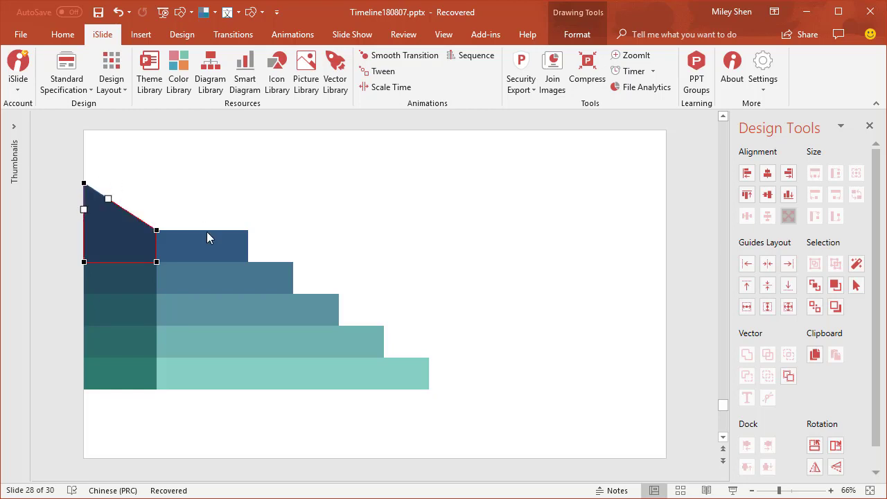
{"action": "right_click", "coordinate": [111, 277]}
{"action": "left_click", "coordinate": [150, 372]}
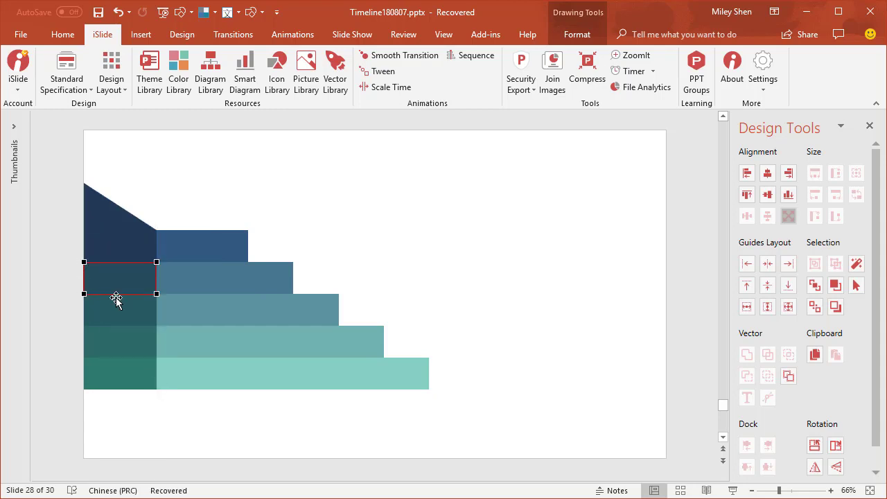
{"action": "left_click_drag", "start_coordinate": [84, 262], "coordinate": [84, 236]}
Slant the third, fourth and bottom dark blocks by moving their outer-left vertices
{"action": "left_click", "coordinate": [103, 307]}
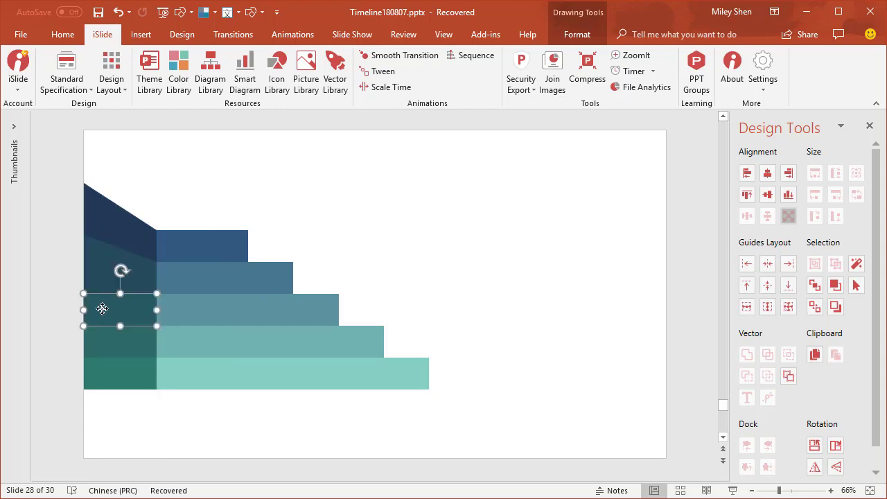
{"action": "right_click", "coordinate": [103, 307]}
{"action": "left_click", "coordinate": [145, 125]}
{"action": "left_click_drag", "start_coordinate": [83, 294], "coordinate": [84, 283]}
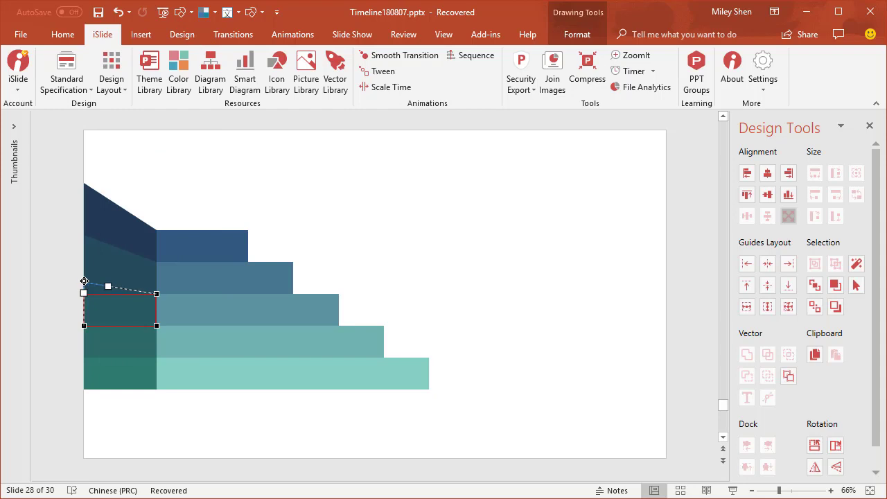
{"action": "right_click", "coordinate": [100, 345]}
{"action": "left_click", "coordinate": [144, 156]}
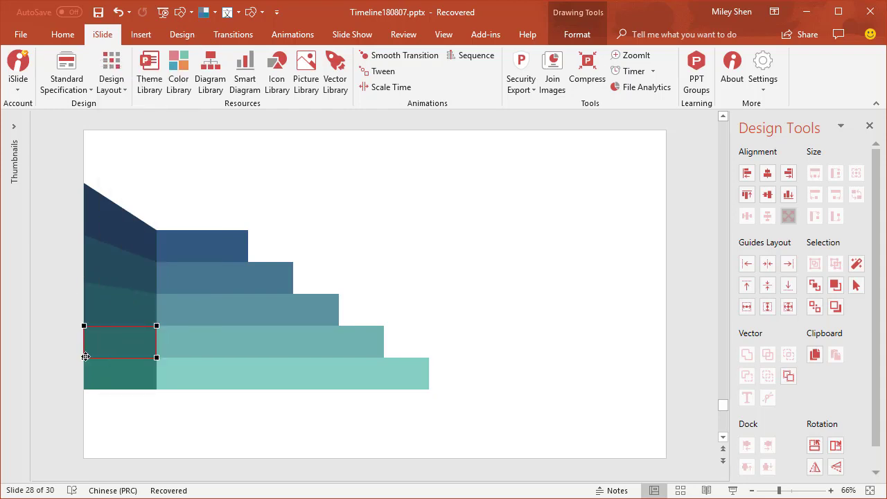
{"action": "mouse_move", "coordinate": [84, 358]}
{"action": "left_mouse_down"}
{"action": "mouse_move", "coordinate": [107, 378]}
{"action": "mouse_move", "coordinate": [85, 427]}
{"action": "left_mouse_up"}
{"action": "right_click", "coordinate": [90, 378]}
{"action": "left_click", "coordinate": [148, 197]}
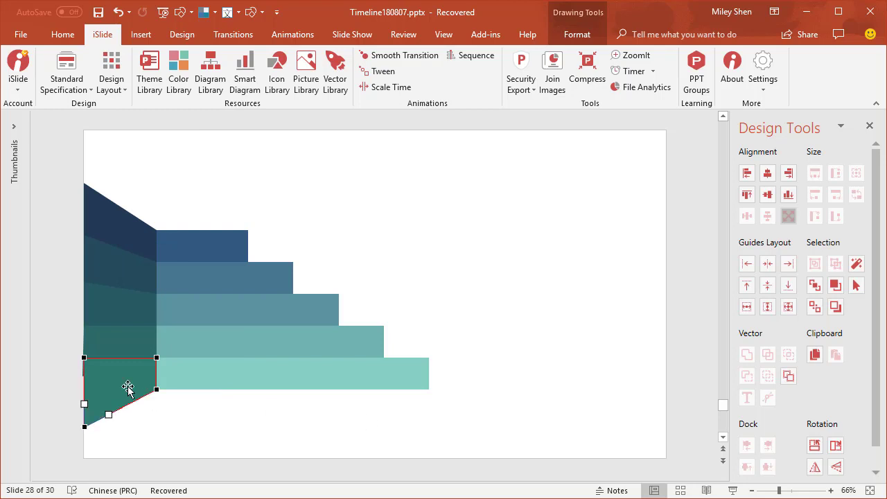
{"action": "left_click", "coordinate": [143, 410]}
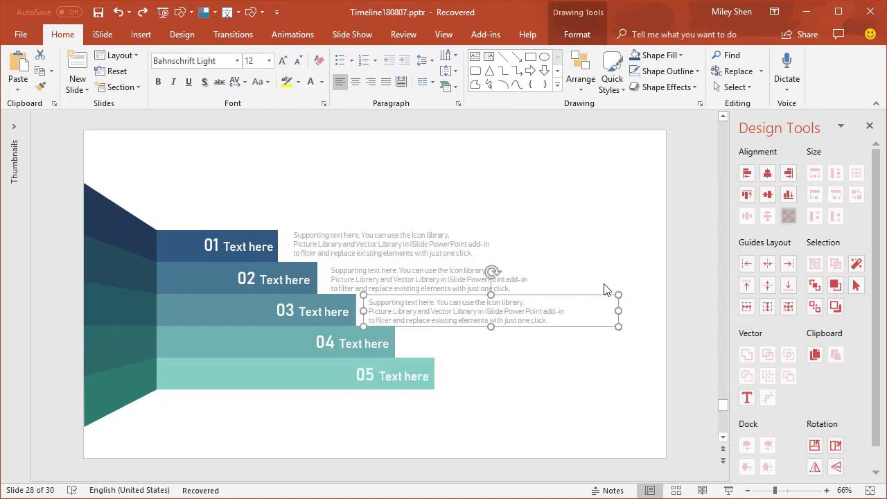
Duplicate the supporting text box with Ctrl+D for bars 04 and 05
{"action": "key", "text": "ctrl+d"}
{"action": "key", "text": "ctrl+d"}
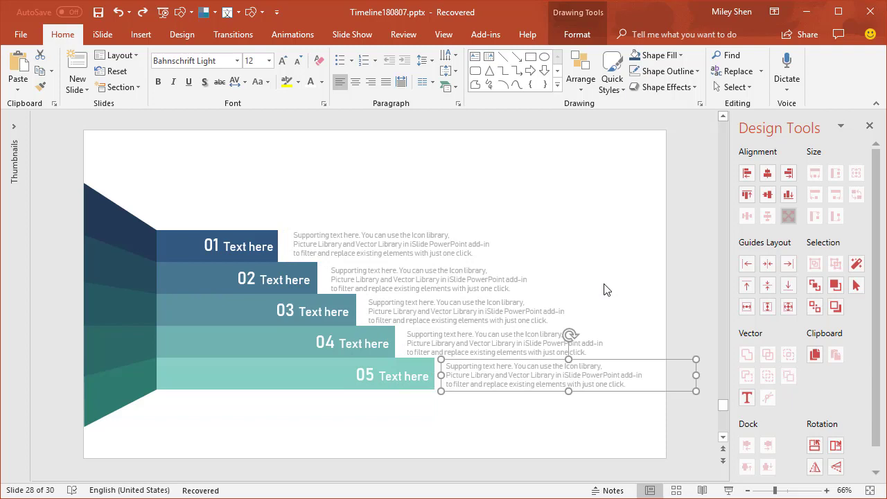
{"action": "left_click", "coordinate": [471, 435]}
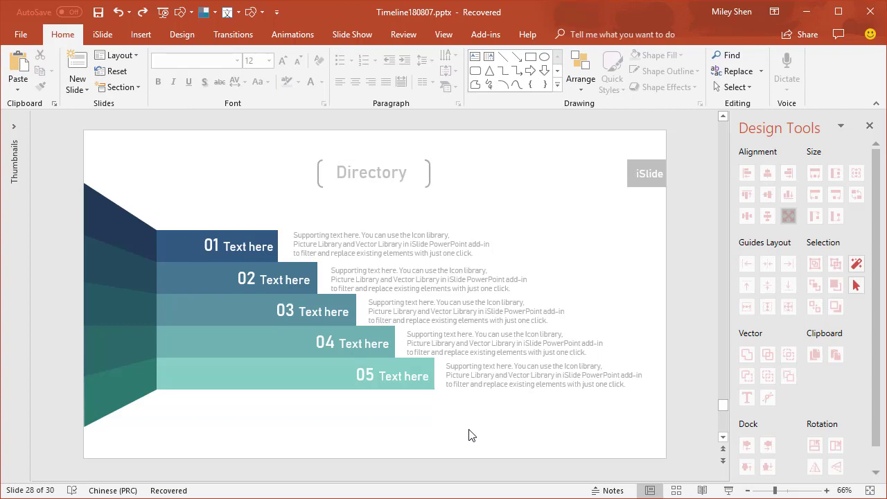
Insert the hillside houses photo from page 2 of iSlide's Picture Library
{"action": "left_click", "coordinate": [116, 37]}
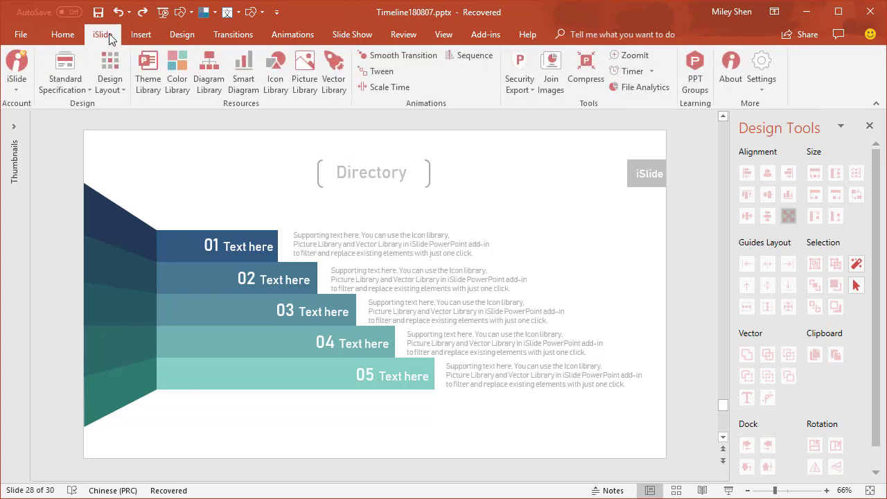
{"action": "left_click", "coordinate": [310, 83]}
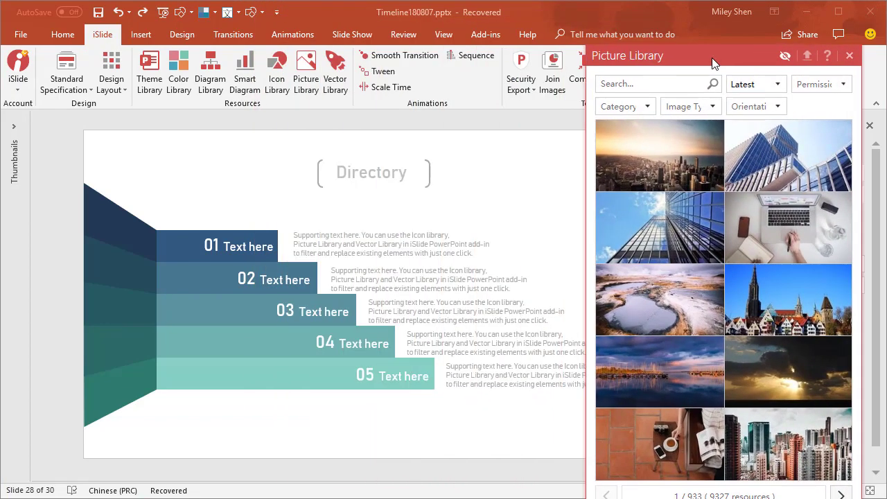
{"action": "mouse_move", "coordinate": [372, 13]}
{"action": "left_mouse_down"}
{"action": "mouse_move", "coordinate": [725, 31]}
{"action": "mouse_move", "coordinate": [734, 25]}
{"action": "left_mouse_up"}
{"action": "left_click", "coordinate": [867, 459]}
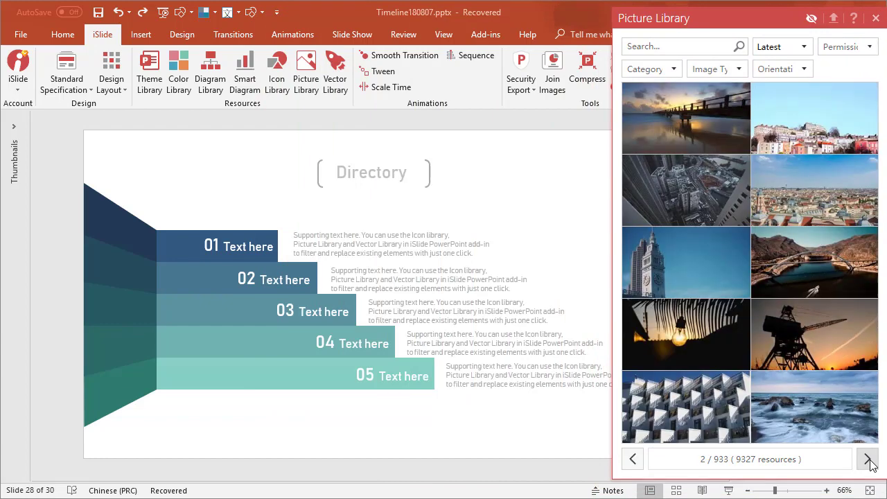
{"action": "left_click", "coordinate": [815, 121]}
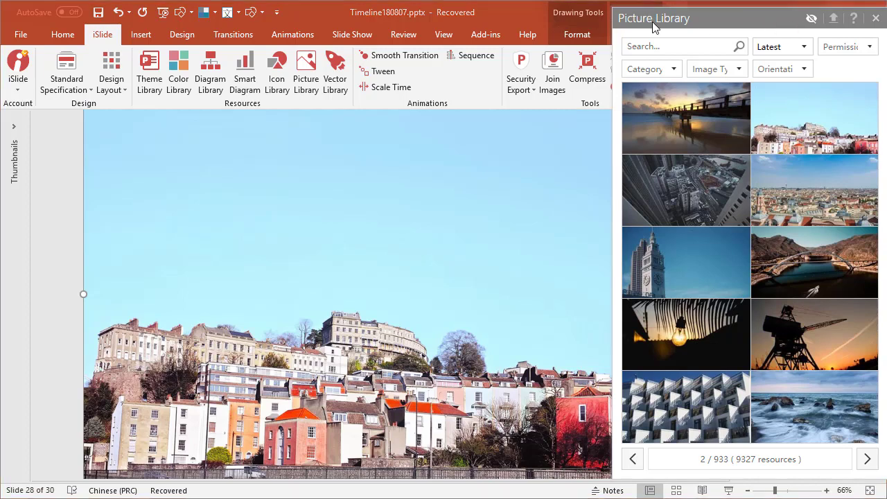
{"action": "mouse_move", "coordinate": [654, 28]}
{"action": "left_mouse_down"}
{"action": "mouse_move", "coordinate": [148, 24]}
{"action": "mouse_move", "coordinate": [157, 21]}
{"action": "left_mouse_up"}
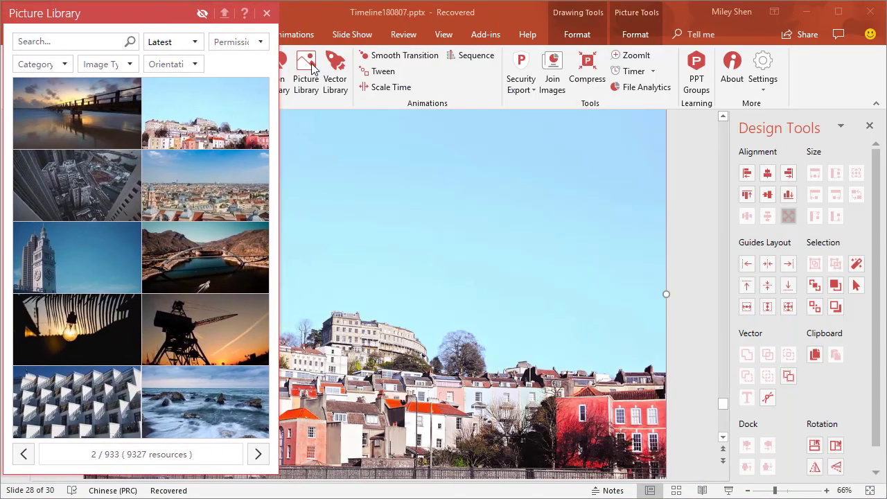
Send the houses photo to back and fit its top and bottom edges to the slide
{"action": "left_click", "coordinate": [815, 306]}
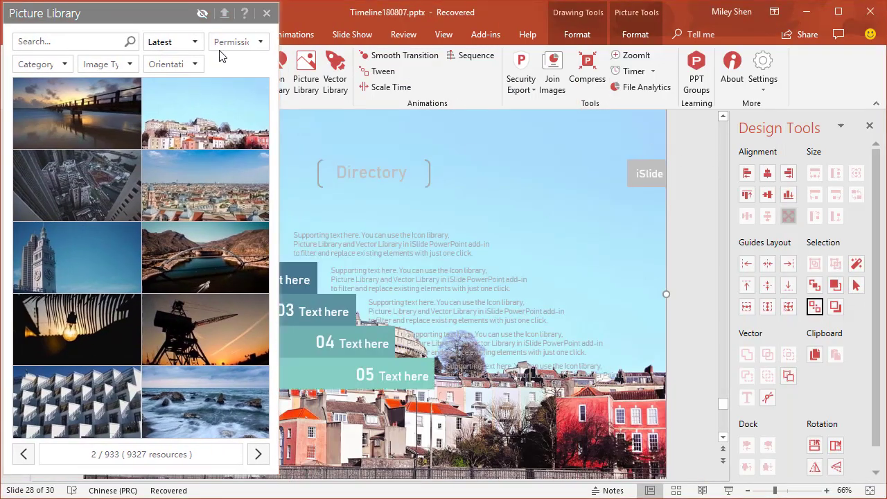
{"action": "left_click", "coordinate": [266, 15]}
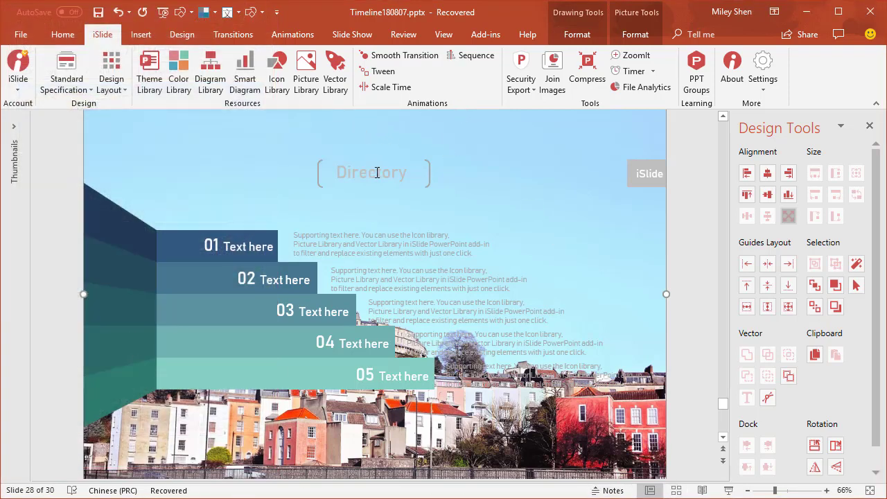
{"action": "scroll", "coordinate": [377, 172], "scroll_direction": "up", "scroll_amount": 1}
{"action": "left_click_drag", "start_coordinate": [376, 122], "coordinate": [375, 140]}
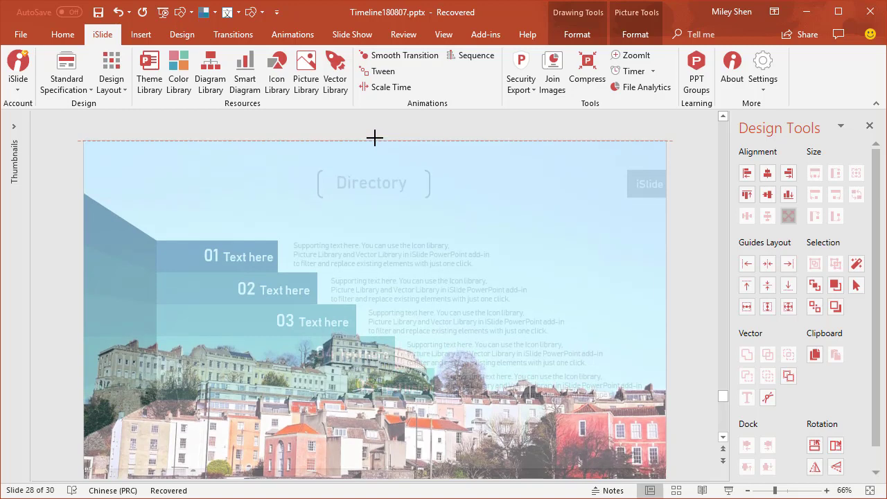
{"action": "scroll", "coordinate": [416, 461], "scroll_direction": "down", "scroll_amount": 1}
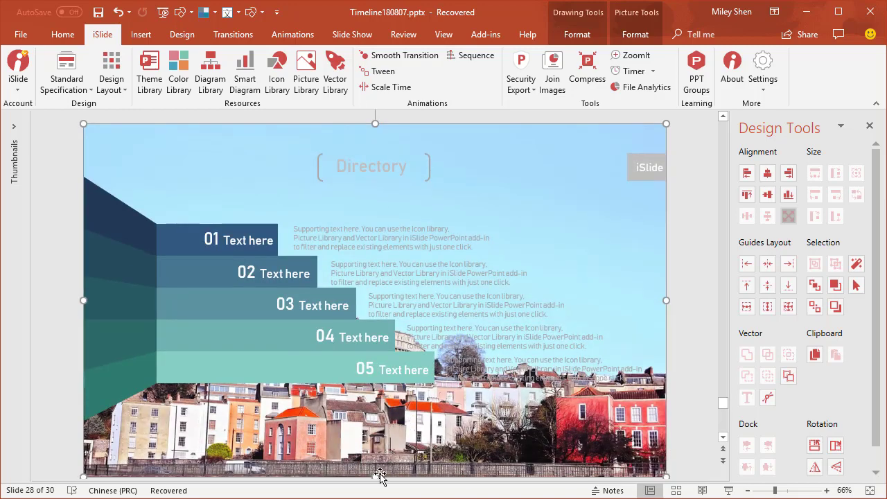
{"action": "left_click_drag", "start_coordinate": [375, 474], "coordinate": [382, 447]}
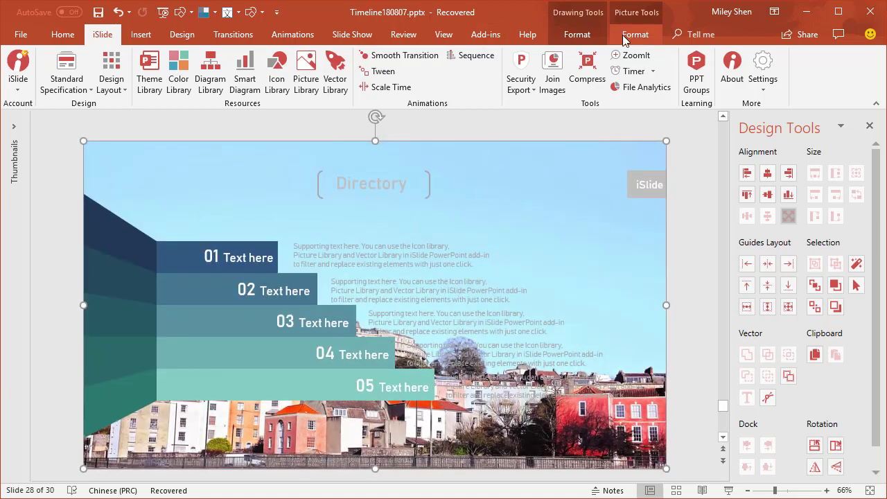
{"action": "left_click", "coordinate": [634, 34]}
Make the background photo grayscale with Saturation 0% and reopen iSlide's Picture Library
{"action": "left_click", "coordinate": [99, 73]}
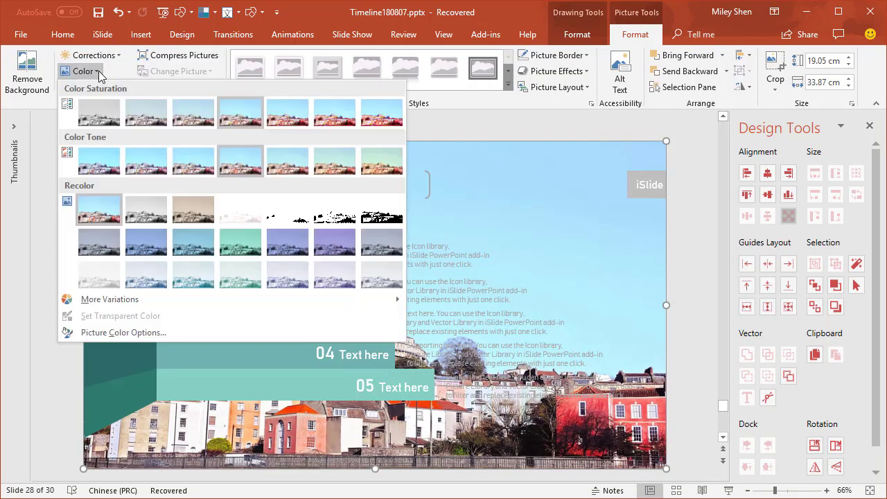
{"action": "left_click", "coordinate": [92, 110]}
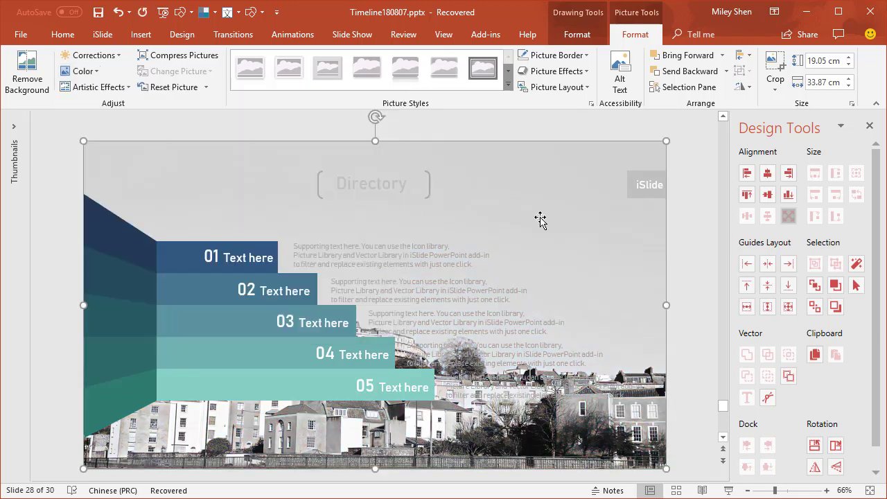
{"action": "left_click", "coordinate": [62, 34]}
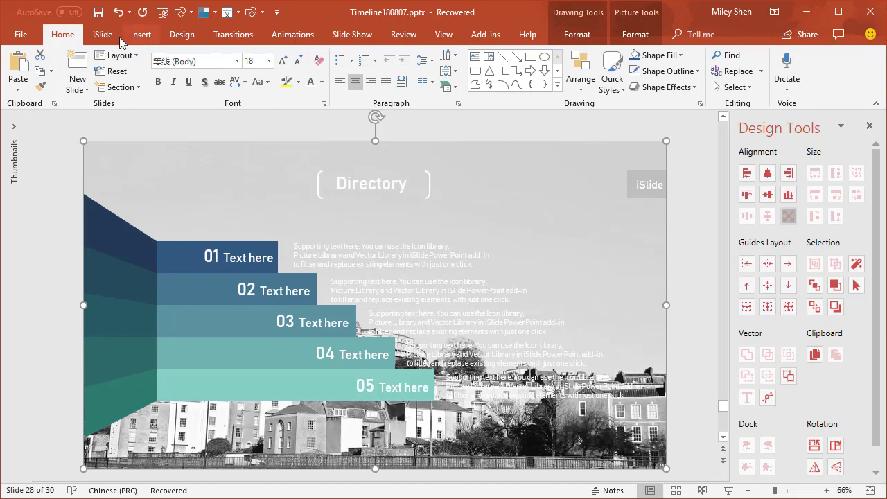
{"action": "left_click", "coordinate": [103, 34]}
{"action": "left_click", "coordinate": [305, 77]}
Dock the iSlide Picture Library on the right, page through photos, and download one
{"action": "left_click_drag", "start_coordinate": [490, 34], "coordinate": [663, 24]}
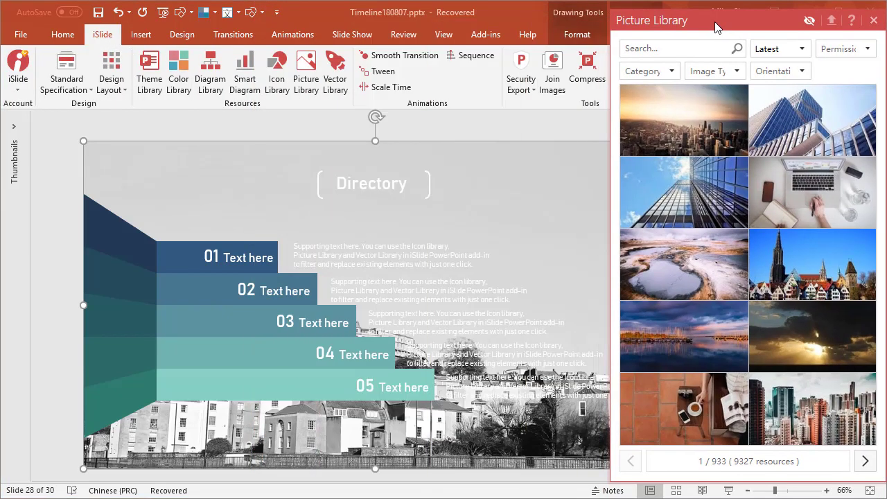
{"action": "left_click", "coordinate": [866, 461]}
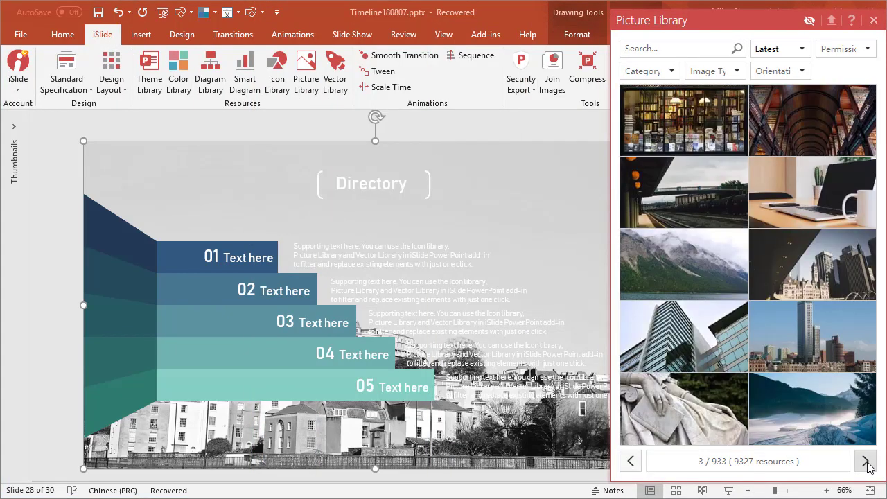
{"action": "left_click", "coordinate": [866, 461]}
{"action": "left_click", "coordinate": [631, 461]}
{"action": "left_click", "coordinate": [684, 409]}
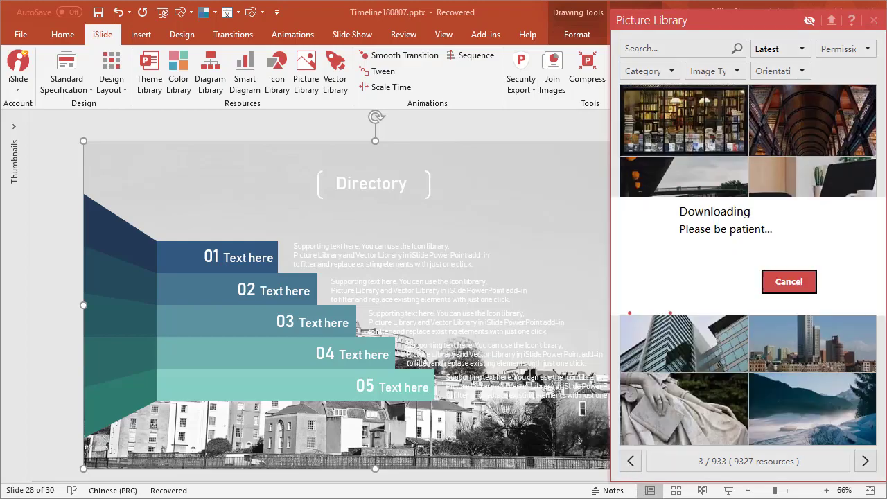